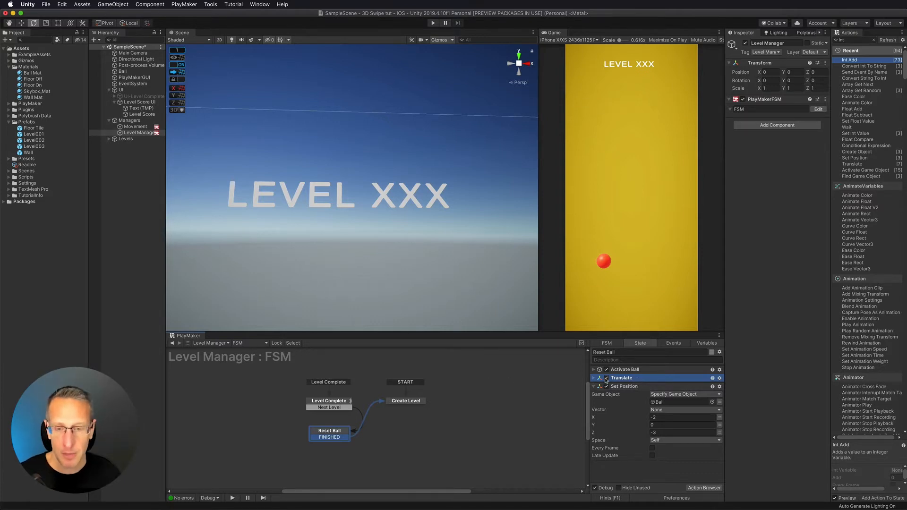
Add a Stop Ball global transition to the Stop Ball state in the Movement object's FSM.
{"action": "left_click", "coordinate": [135, 127]}
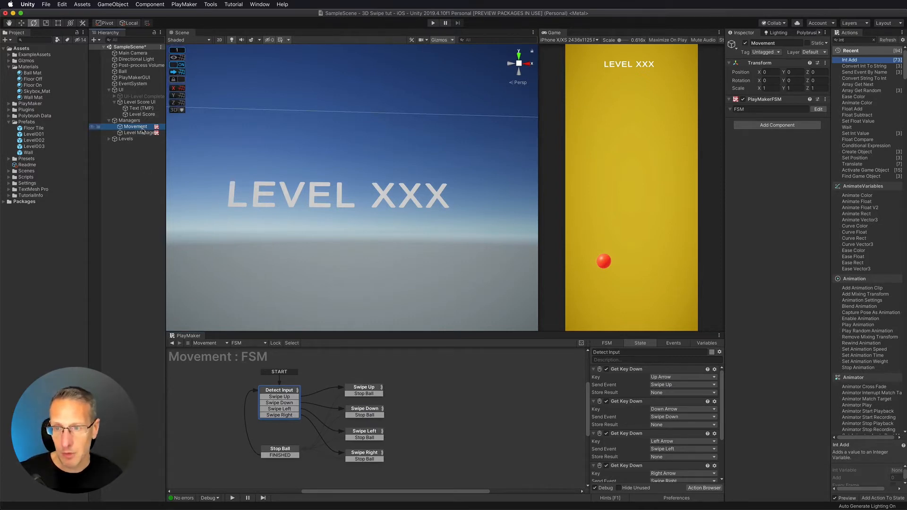
{"action": "left_click", "coordinate": [275, 451]}
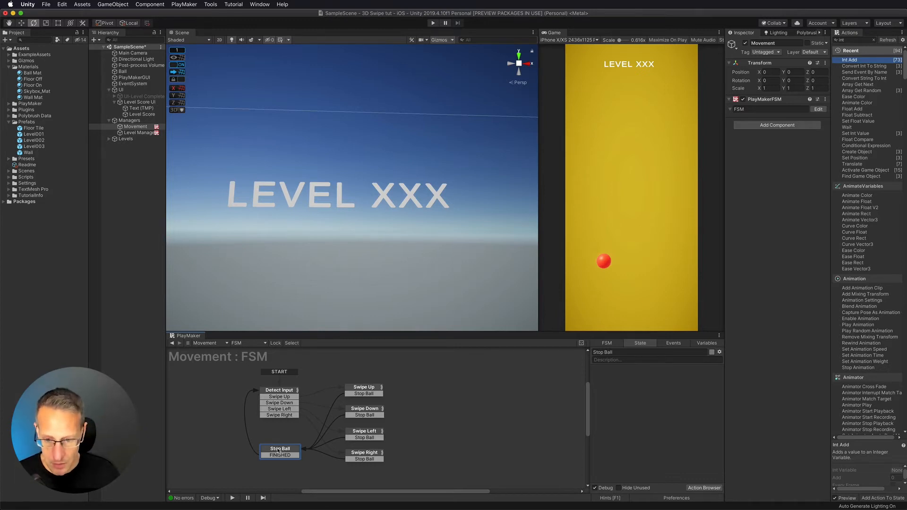
{"action": "right_click", "coordinate": [278, 450]}
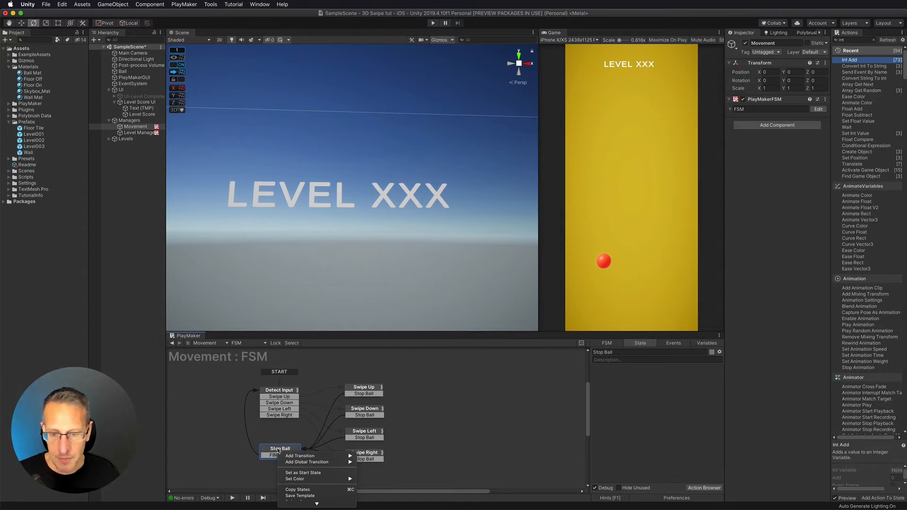
{"action": "mouse_move", "coordinate": [285, 463]}
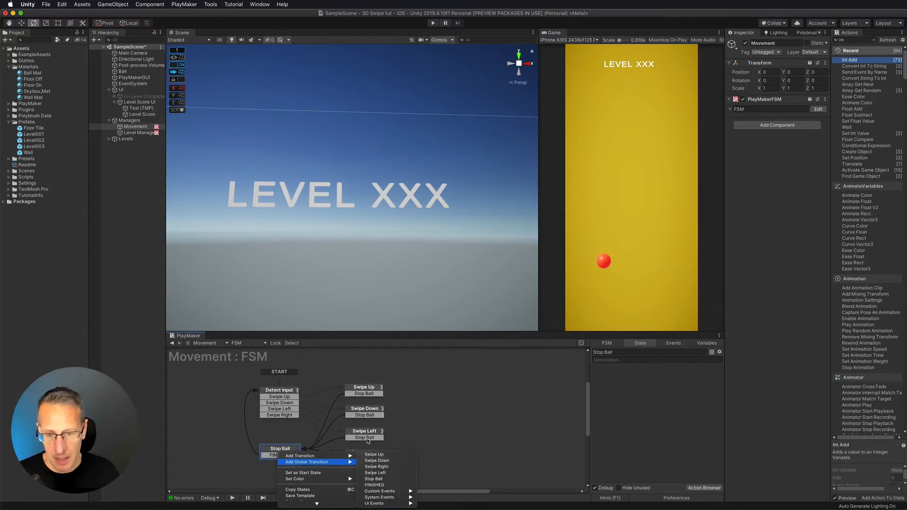
{"action": "left_click", "coordinate": [374, 479]}
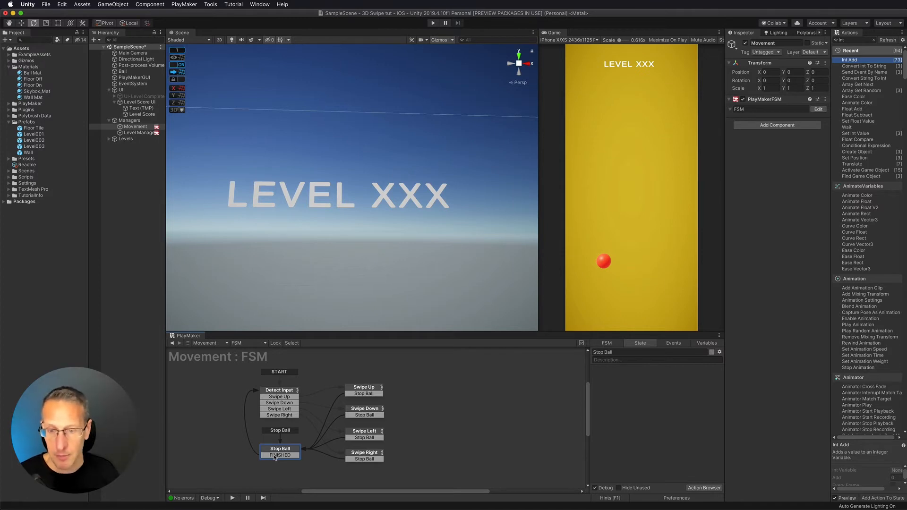
Delete the Translate action from the Reset Ball state in the Level Manager FSM.
{"action": "left_click", "coordinate": [127, 134]}
{"action": "left_click", "coordinate": [332, 434]}
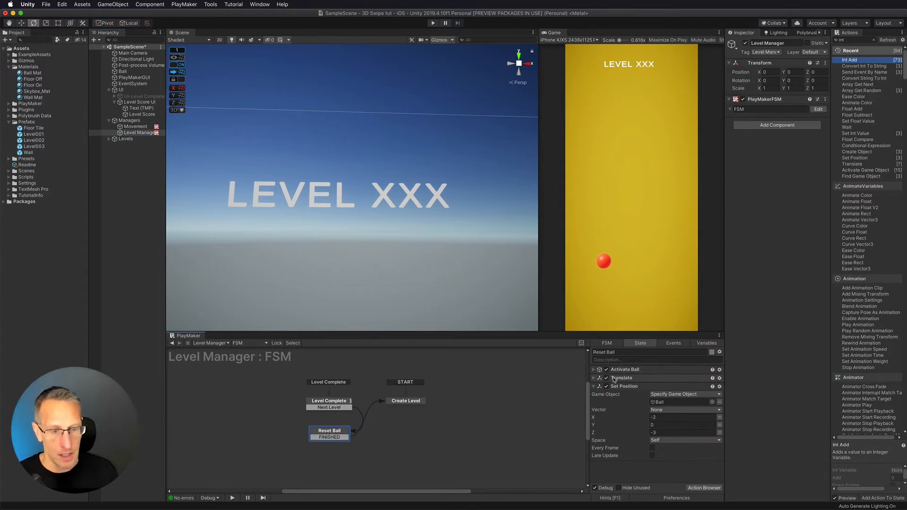
{"action": "left_click", "coordinate": [629, 381]}
{"action": "key", "text": "Delete"}
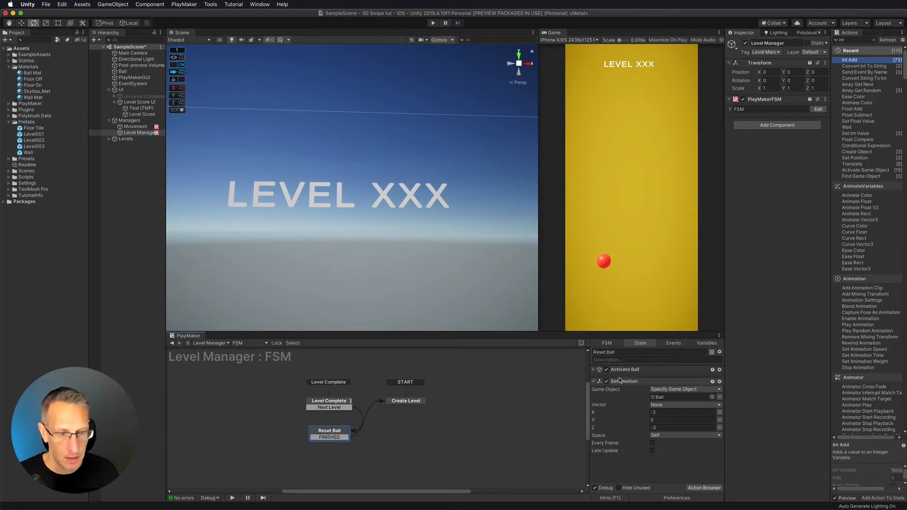
Add a Send Event By Name action at the start of the Level Complete state, collapsing the Int Add action.
{"action": "left_click", "coordinate": [328, 403]}
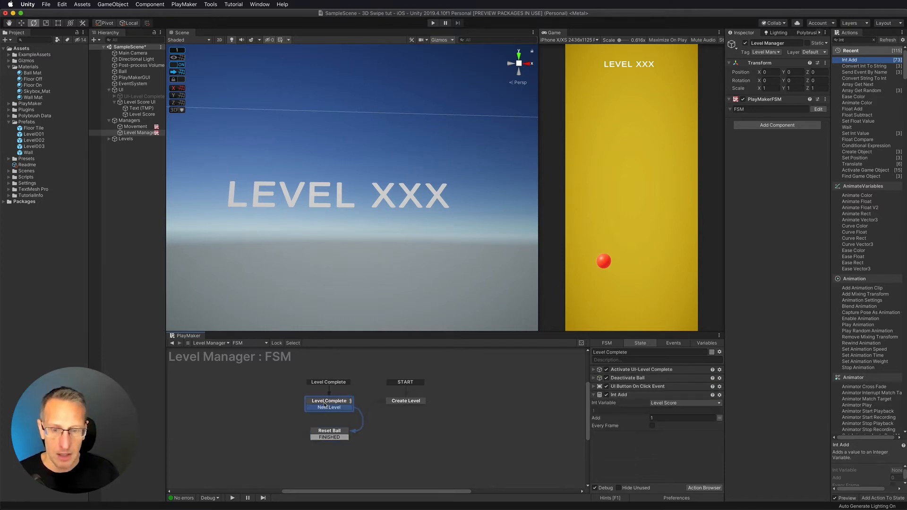
{"action": "left_click", "coordinate": [593, 395]}
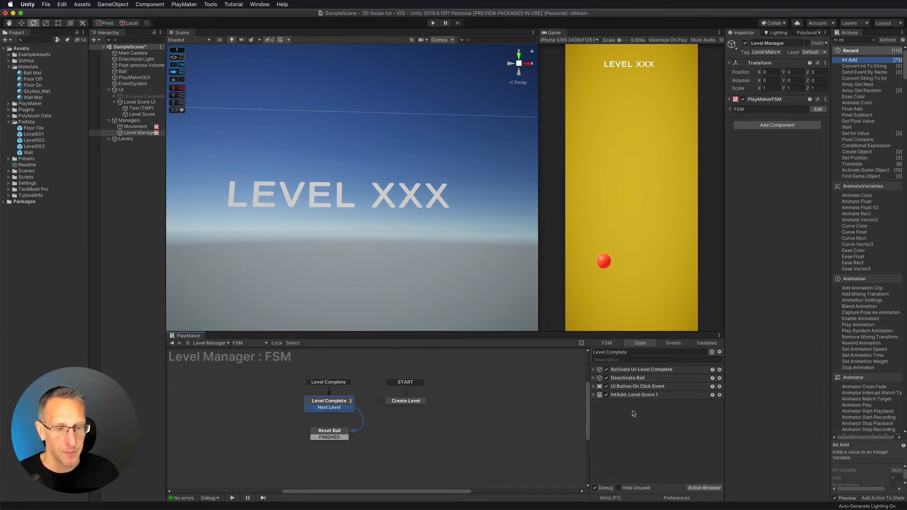
{"action": "left_click", "coordinate": [874, 40]}
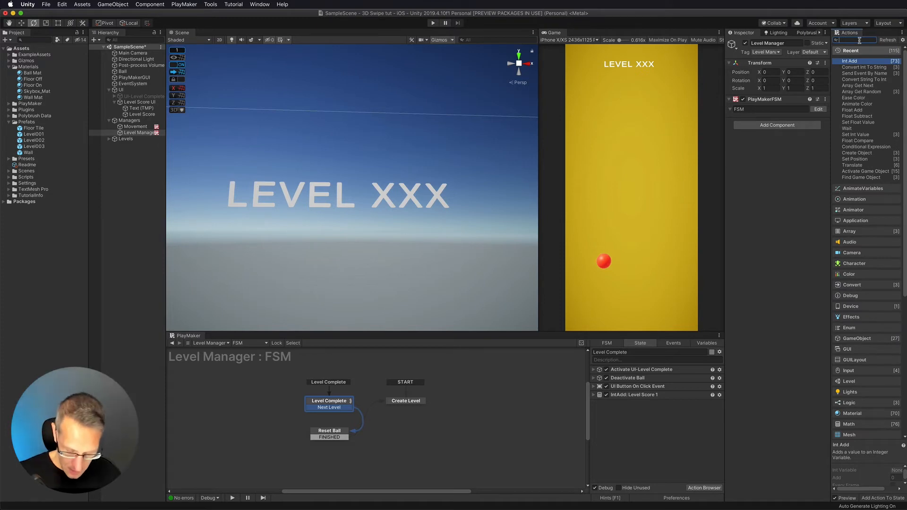
{"action": "type", "text": "send"}
{"action": "left_click_drag", "start_coordinate": [861, 61], "coordinate": [602, 370]}
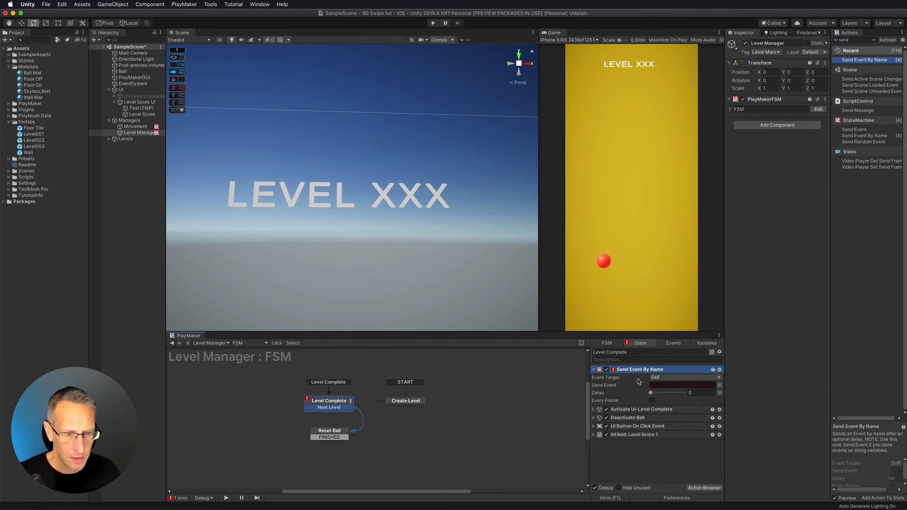
Set the Send Event By Name target to Game Object FSM and specify the Movement object as its game object.
{"action": "left_click", "coordinate": [662, 377]}
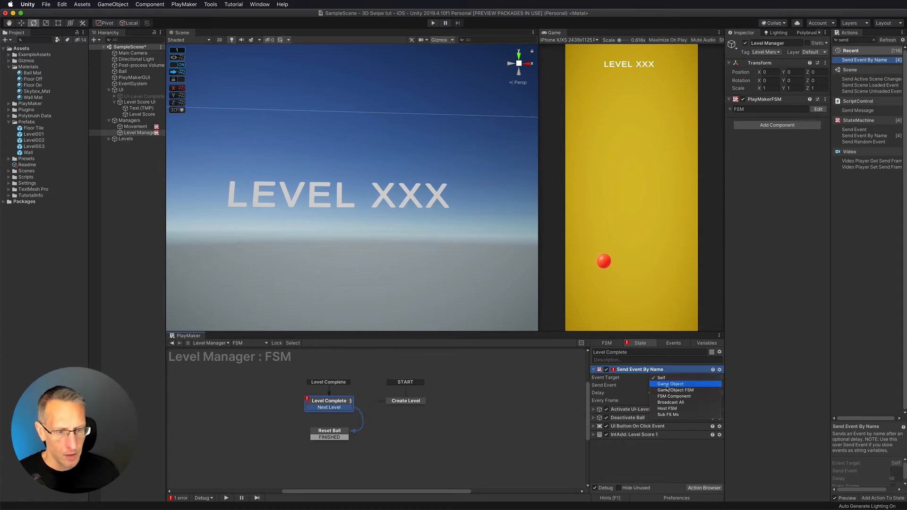
{"action": "left_click", "coordinate": [669, 392]}
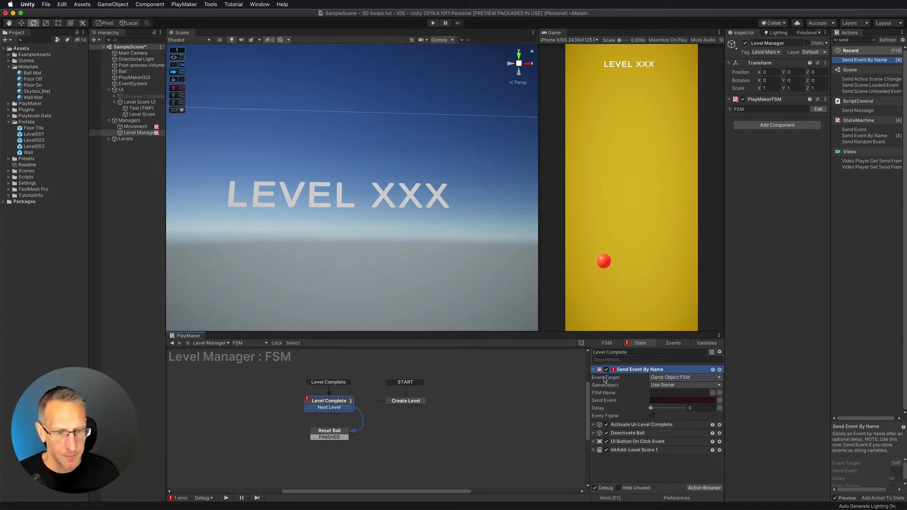
{"action": "left_click", "coordinate": [677, 386]}
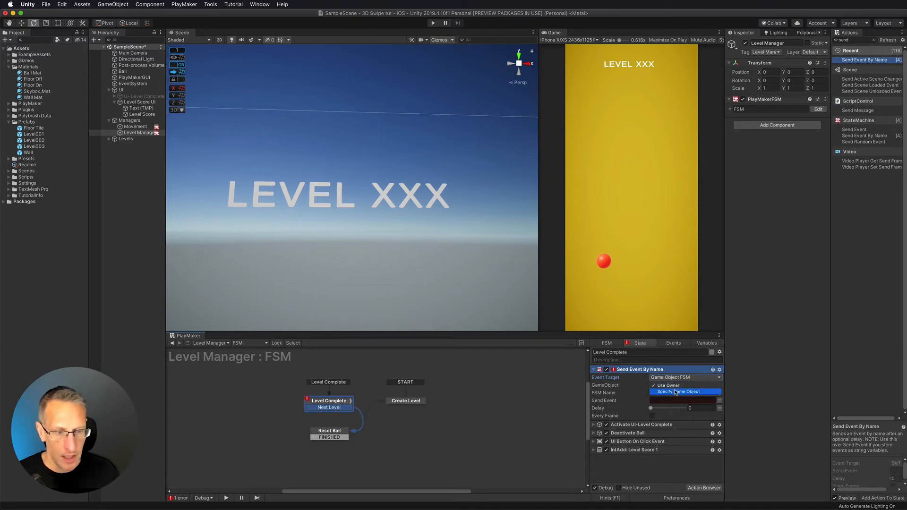
{"action": "left_click", "coordinate": [676, 392]}
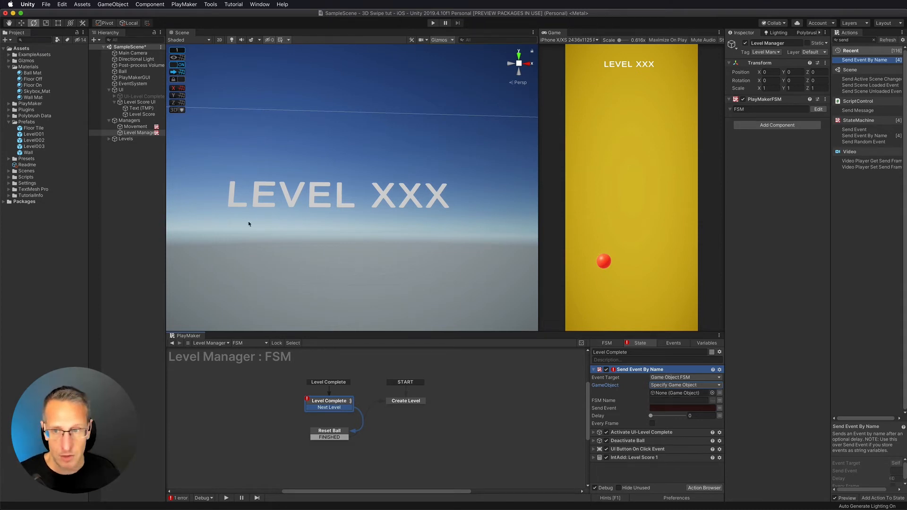
{"action": "left_click_drag", "start_coordinate": [135, 127], "coordinate": [672, 394]}
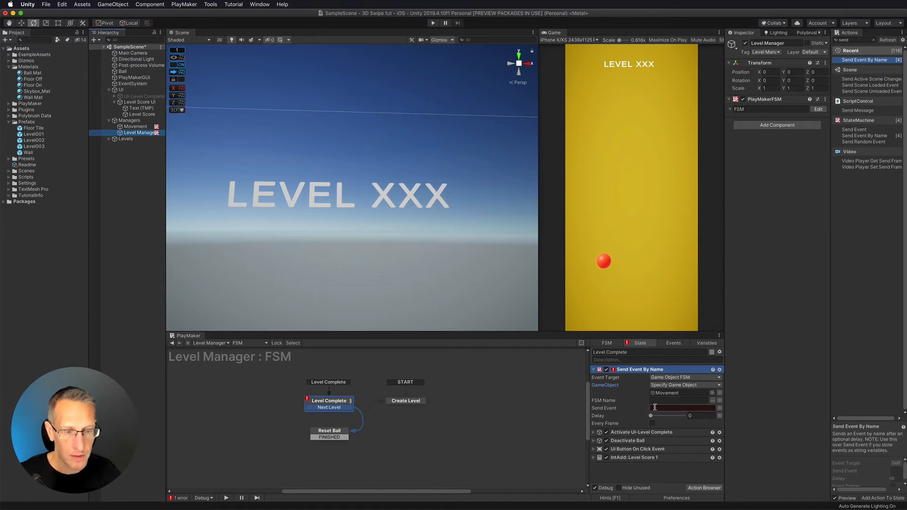
Copy the Stop Ball state's name from the Movement FSM and paste it as the Level Complete action's Send Event.
{"action": "left_click", "coordinate": [136, 126]}
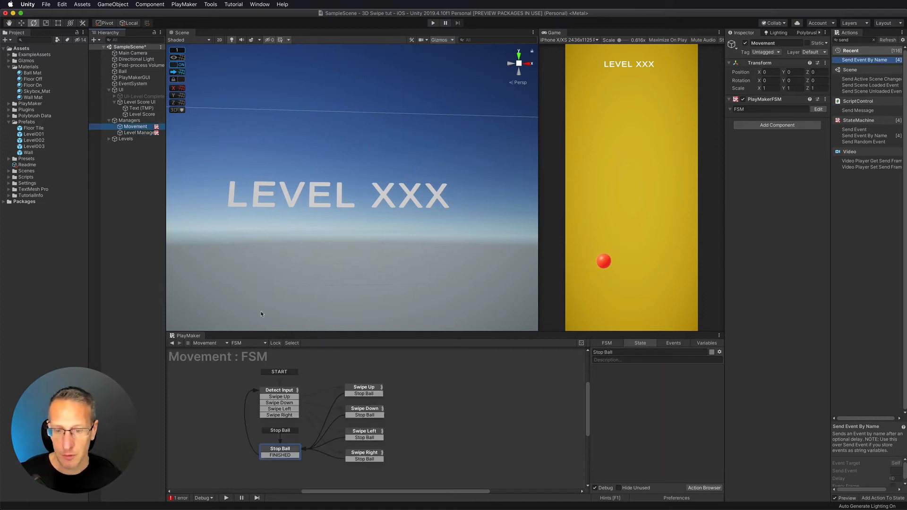
{"action": "left_click", "coordinate": [289, 456]}
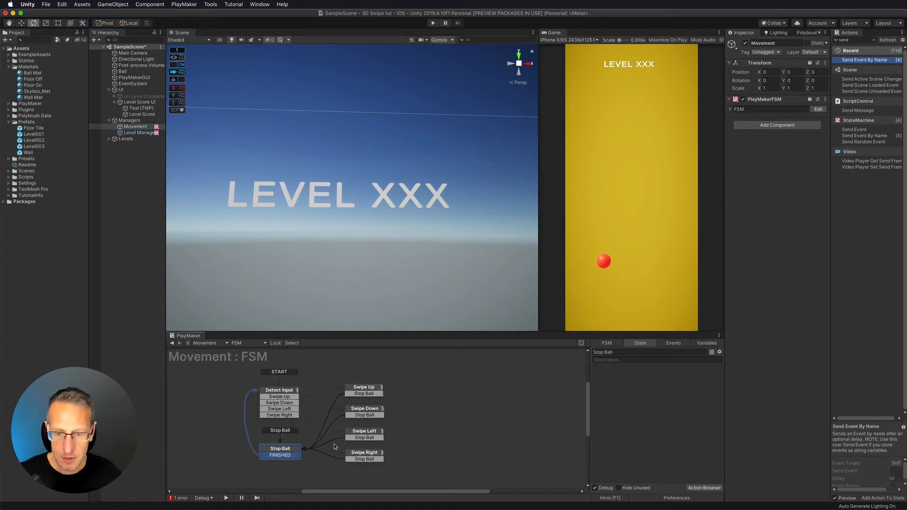
{"action": "left_click", "coordinate": [614, 352]}
{"action": "key", "text": "super+c"}
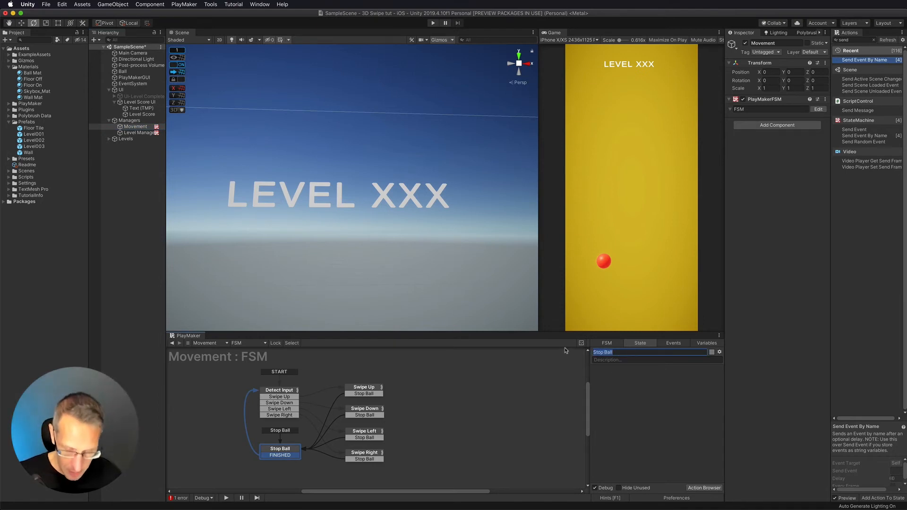
{"action": "left_click", "coordinate": [138, 133]}
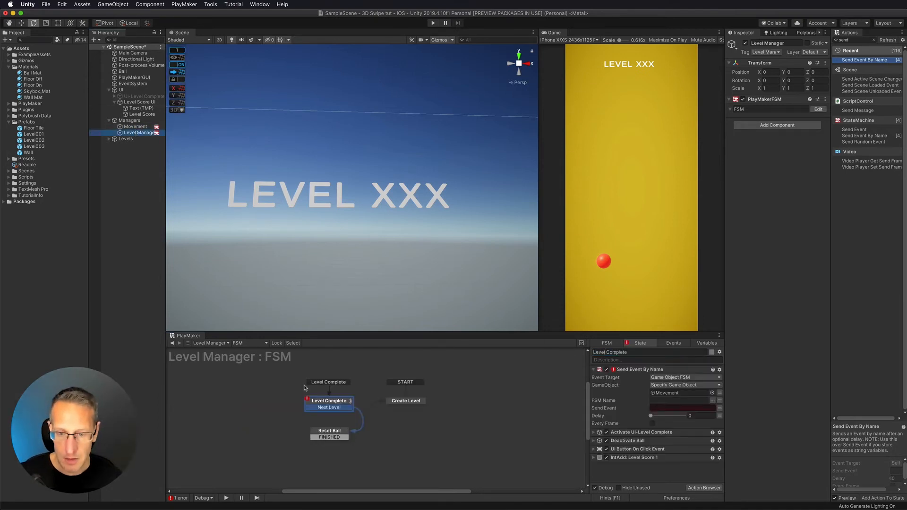
{"action": "left_click", "coordinate": [673, 408]}
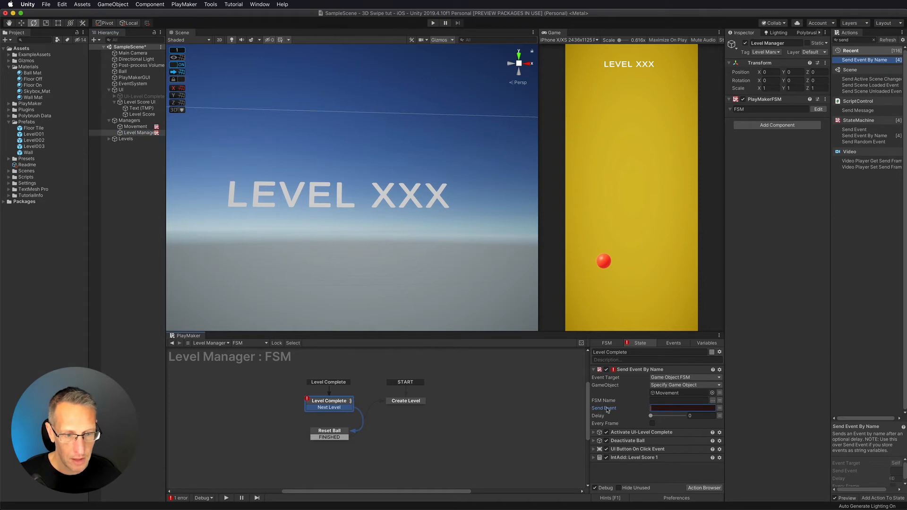
{"action": "key", "text": "super+v"}
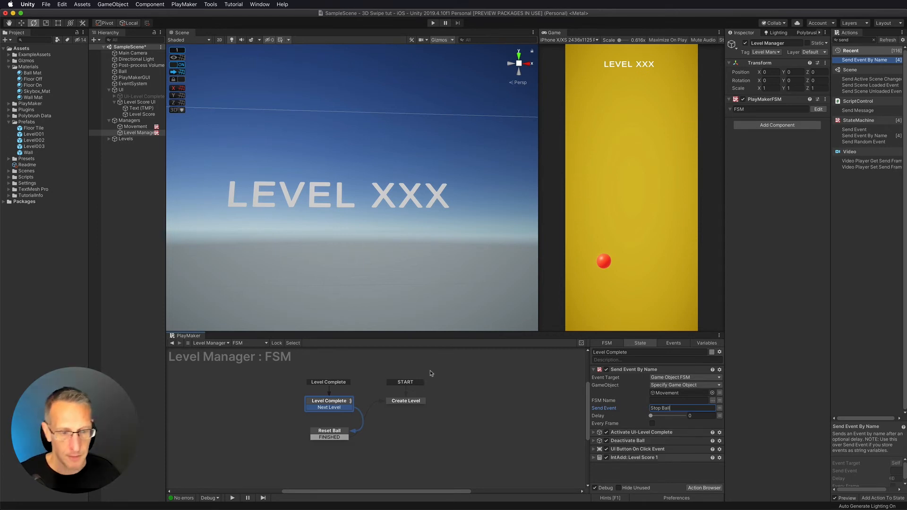
Run the game and roll the ball through the whole Level 1 maze to test level completion.
{"action": "left_click", "coordinate": [432, 23]}
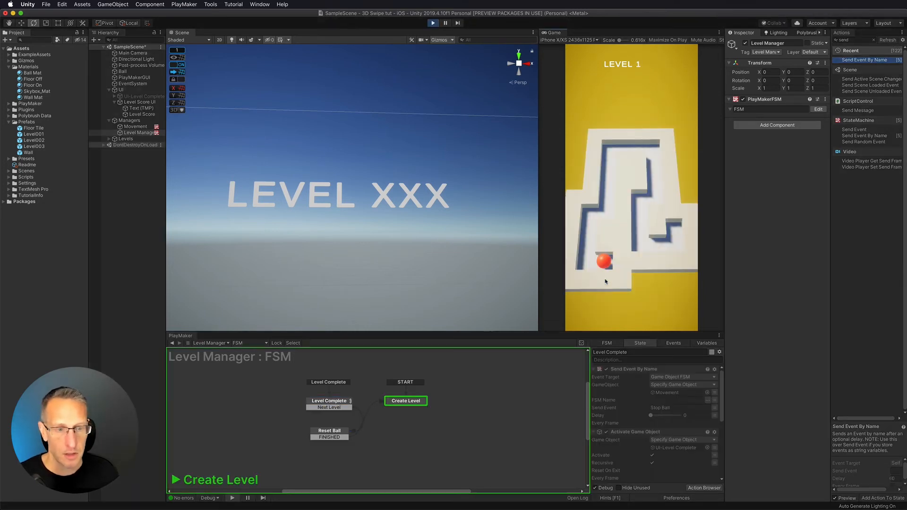
{"action": "key", "text": "Left"}
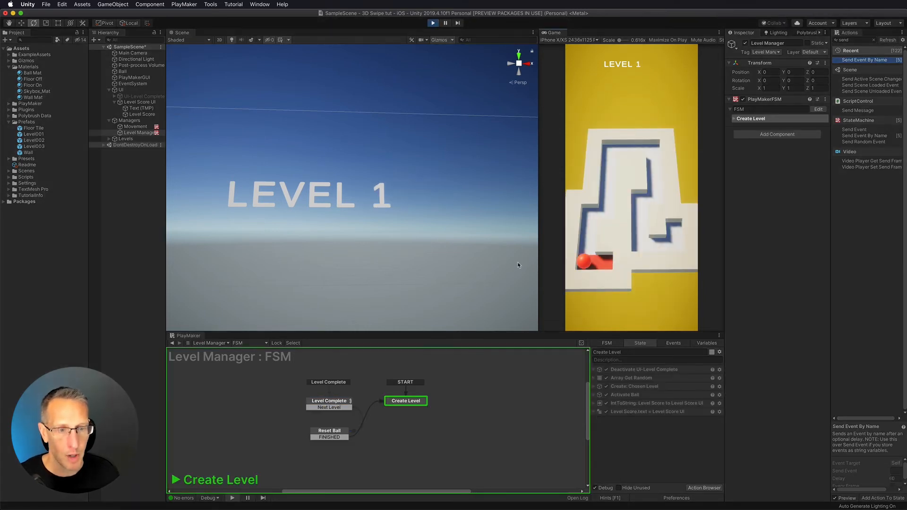
{"action": "key", "text": "Up"}
{"action": "key", "text": "Right"}
{"action": "key", "text": "Up"}
{"action": "key", "text": "Right"}
{"action": "key", "text": "Down"}
{"action": "key", "text": "Left"}
{"action": "key", "text": "Down"}
{"action": "key", "text": "Right"}
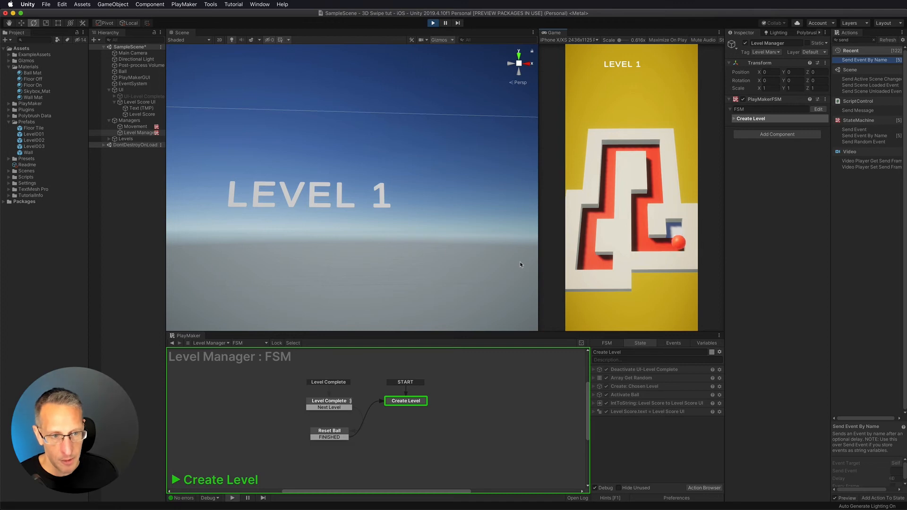
Advance to Level 2 and cover all of its floor tiles with the ball.
{"action": "left_click", "coordinate": [600, 252]}
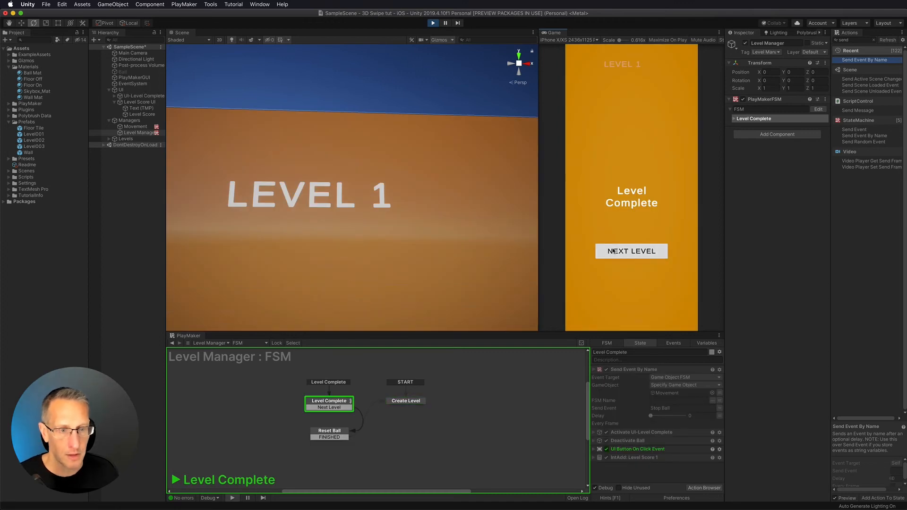
{"action": "key", "text": "Right"}
{"action": "key", "text": "Up"}
{"action": "key", "text": "Left"}
{"action": "key", "text": "Up"}
{"action": "key", "text": "Left"}
{"action": "key", "text": "Down"}
{"action": "key", "text": "Up"}
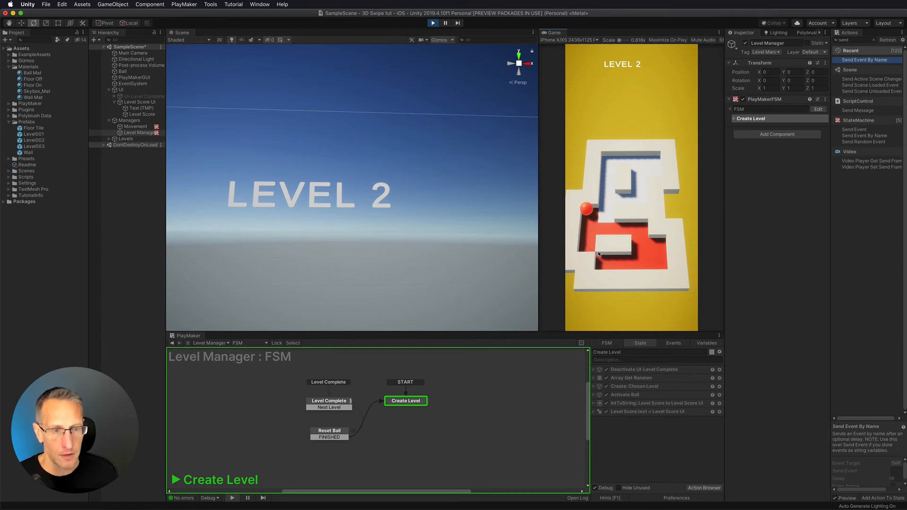
{"action": "key", "text": "Right"}
{"action": "key", "text": "Up"}
{"action": "key", "text": "Right"}
{"action": "key", "text": "Down"}
{"action": "key", "text": "Left"}
{"action": "key", "text": "Down"}
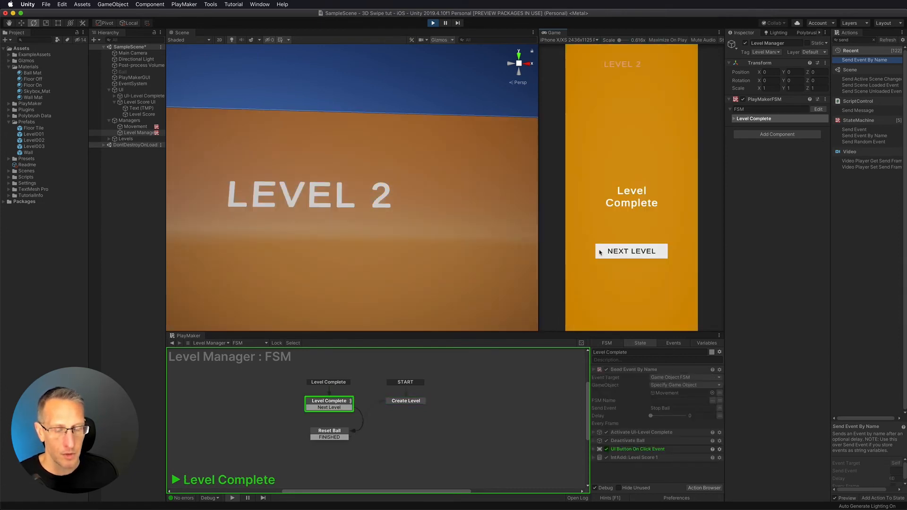
Advance to Level 3 and complete it by moving the ball up, right and down.
{"action": "left_click", "coordinate": [601, 253]}
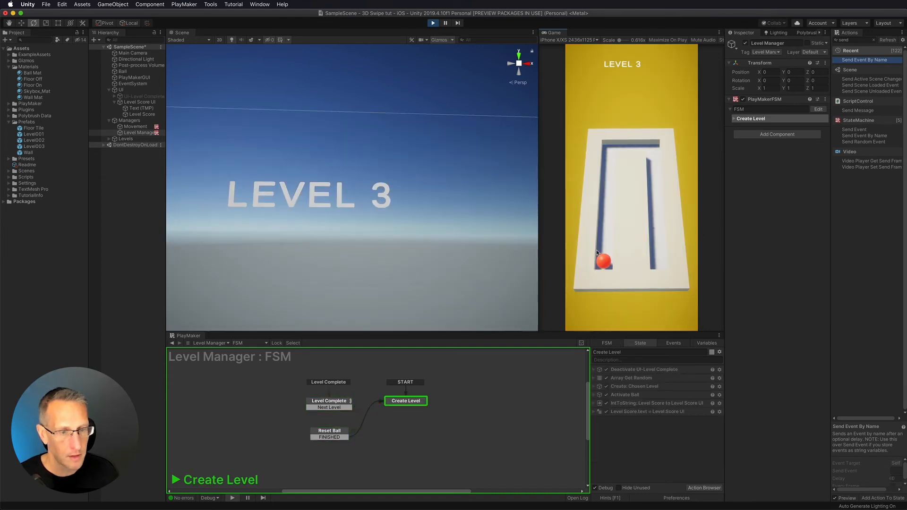
{"action": "key", "text": "Up"}
{"action": "key", "text": "Right"}
{"action": "key", "text": "Down"}
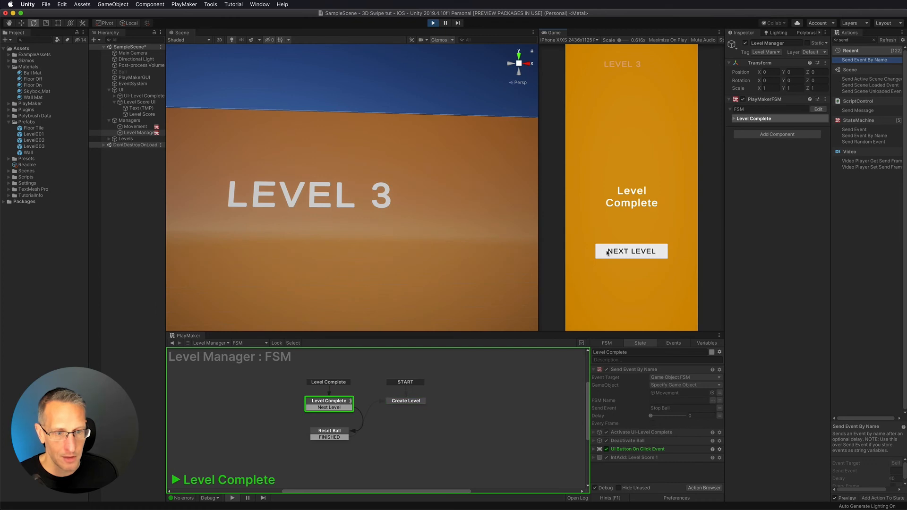
Advance to Level 4, roll the ball through its full maze, and continue to Level 5.
{"action": "left_click", "coordinate": [602, 251]}
{"action": "key", "text": "Up"}
{"action": "key", "text": "Right"}
{"action": "key", "text": "Up"}
{"action": "key", "text": "Right"}
{"action": "key", "text": "Down"}
{"action": "key", "text": "Left"}
{"action": "key", "text": "Down"}
{"action": "key", "text": "Right"}
{"action": "key", "text": "Up"}
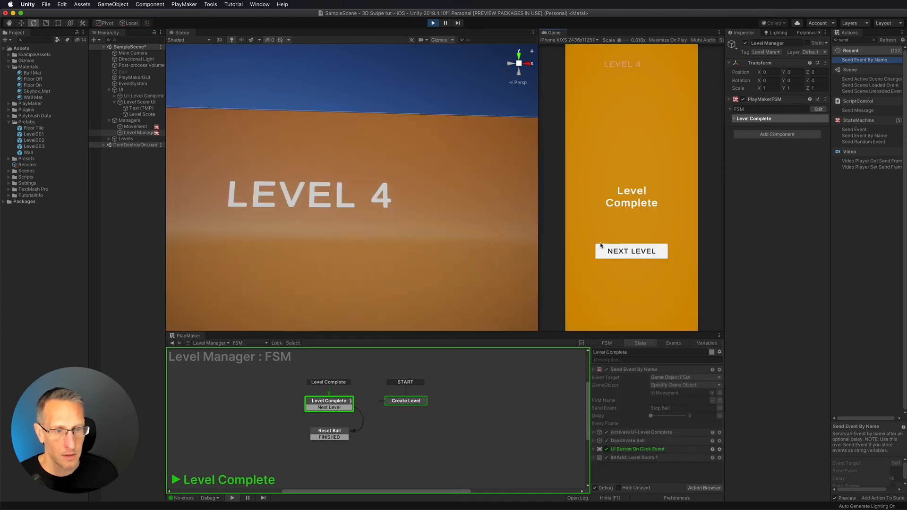
{"action": "left_click", "coordinate": [601, 245]}
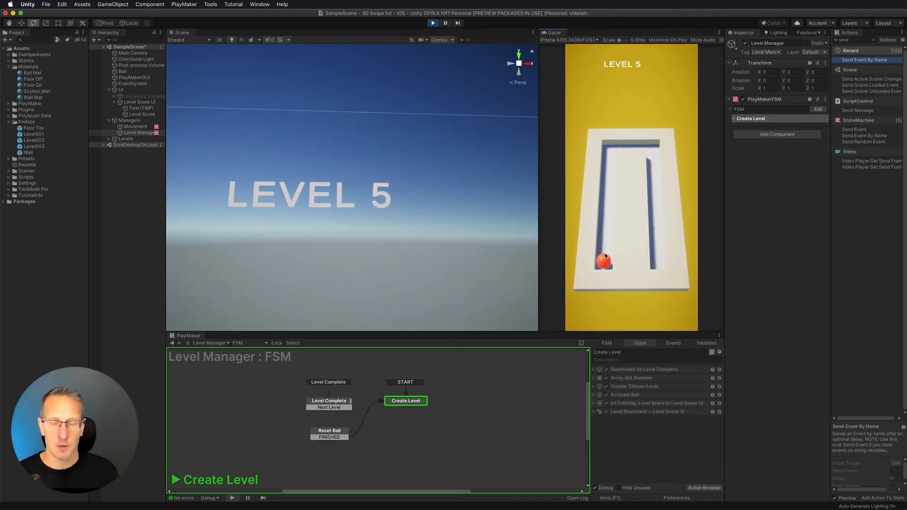